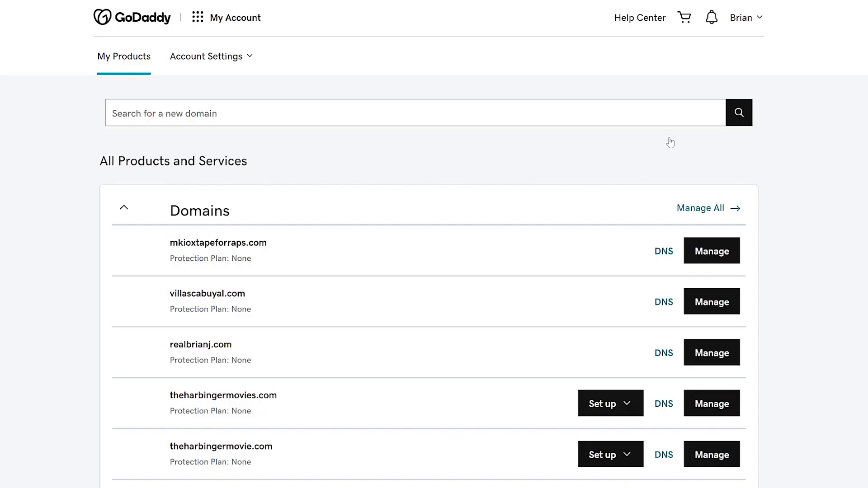
Select theharbingermovie.com in the full Domain Portfolio and choose List for Sale.
scroll(827, 241, "down", 3)
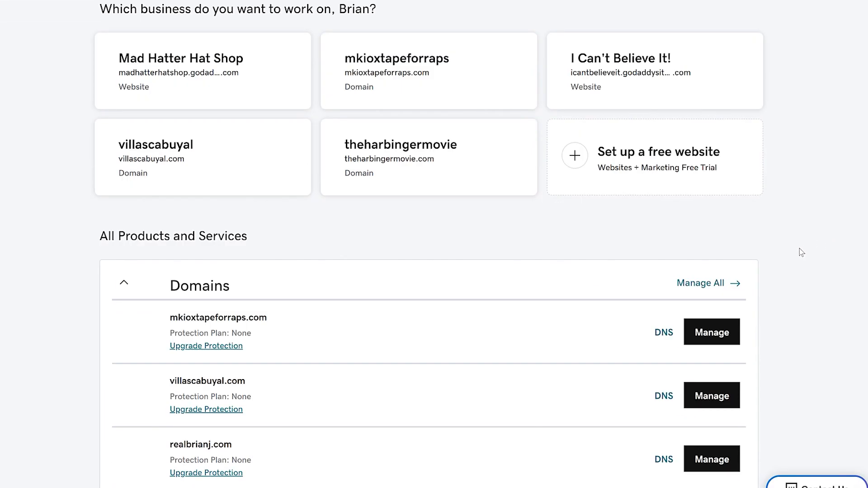
left_click(702, 285)
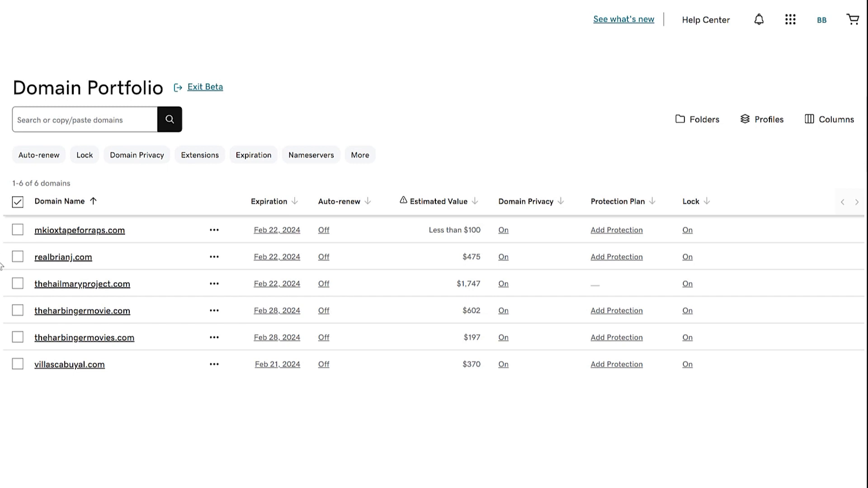
left_click(18, 312)
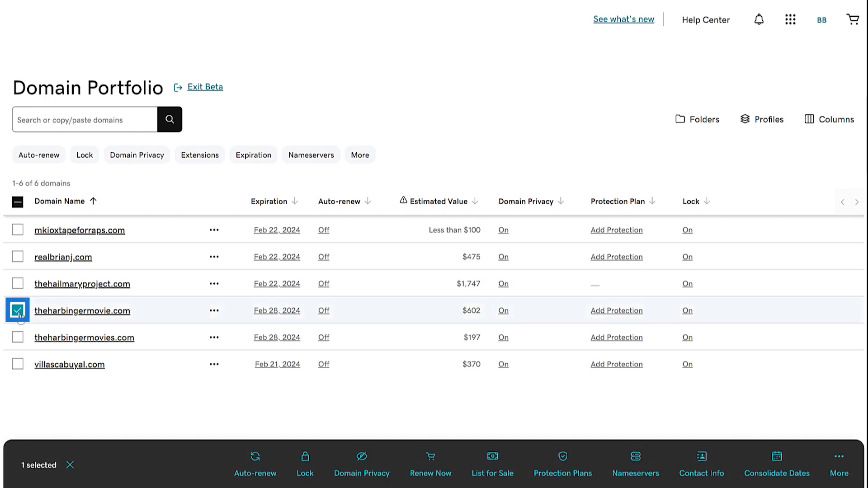
left_click(475, 459)
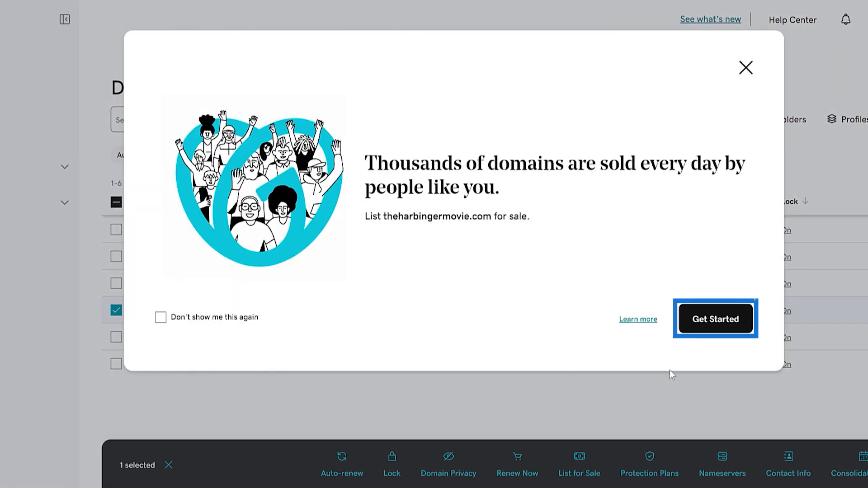
Give theharbingermovie.com a 500 USD Buy Now price and include a For Sale page.
left_click(714, 322)
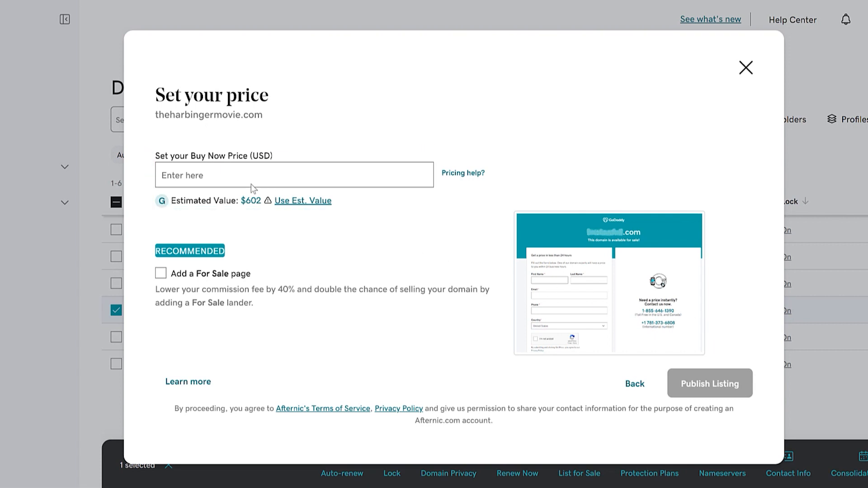
left_click(191, 175)
type("500")
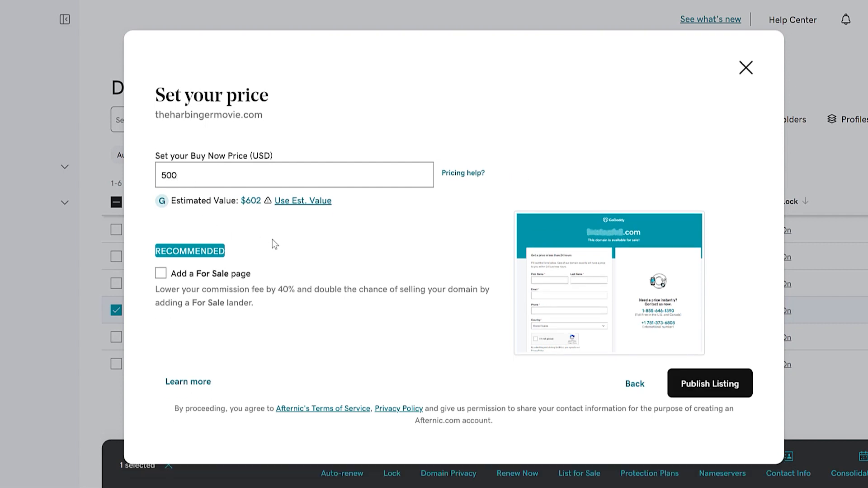
left_click(159, 275)
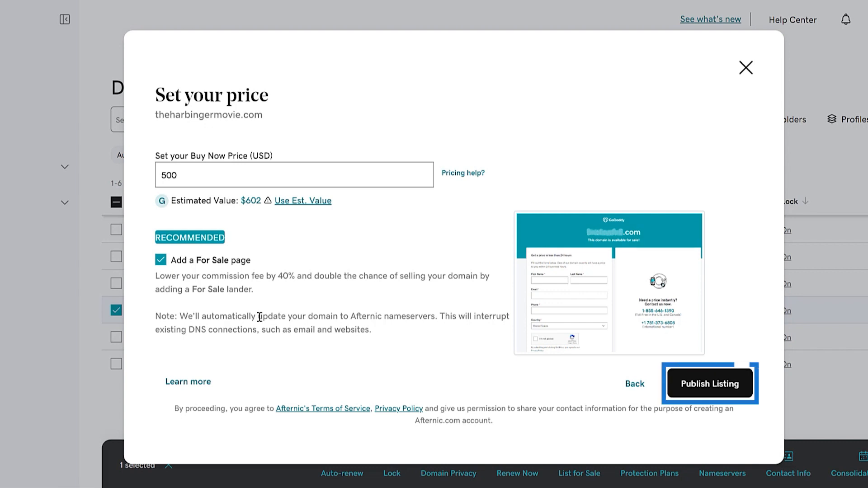
Publish the theharbingermovie.com listing, signing in again, and dismiss the Congratulations dialog.
left_click(706, 388)
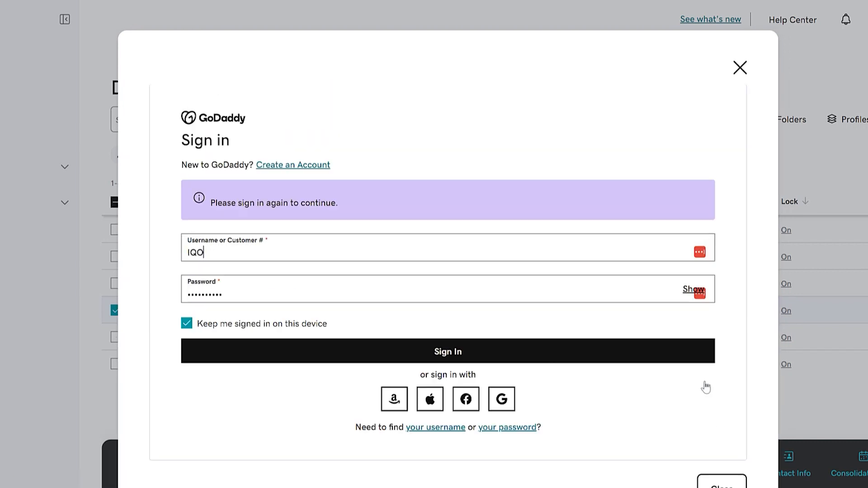
left_click(458, 353)
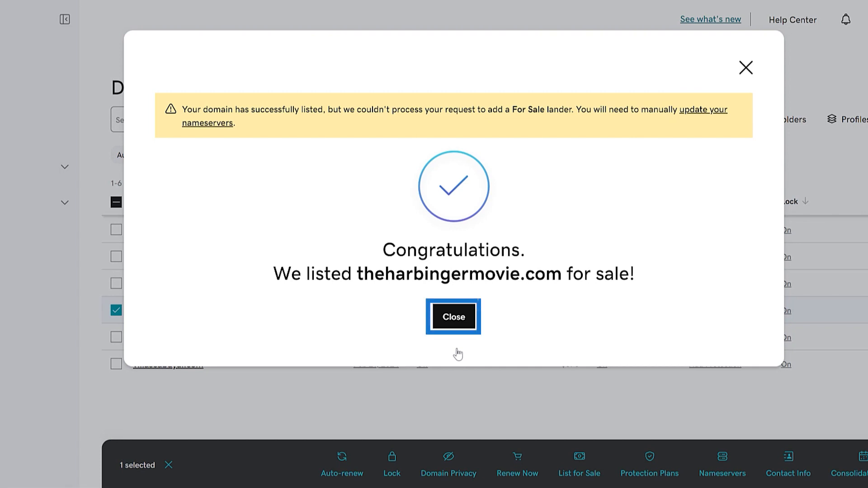
left_click(451, 316)
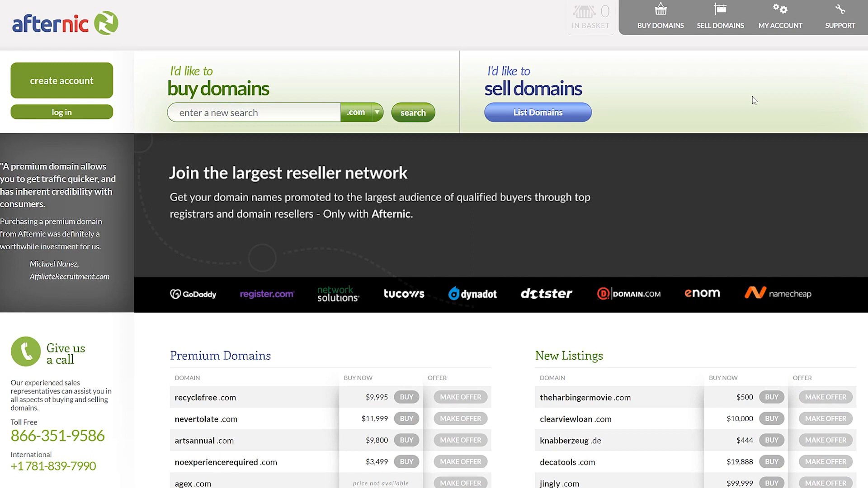
Sign in to Afternic with the GoDaddy account and open Portfolio > All Domains.
left_click(62, 113)
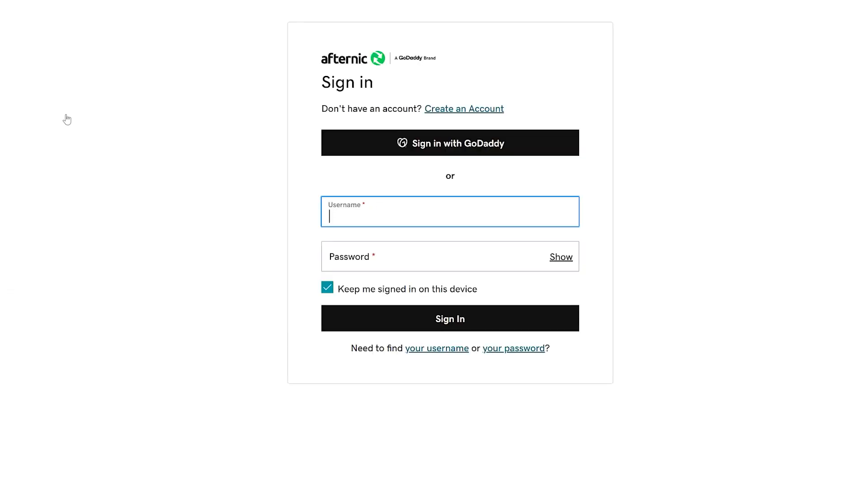
left_click(442, 148)
type("IQO")
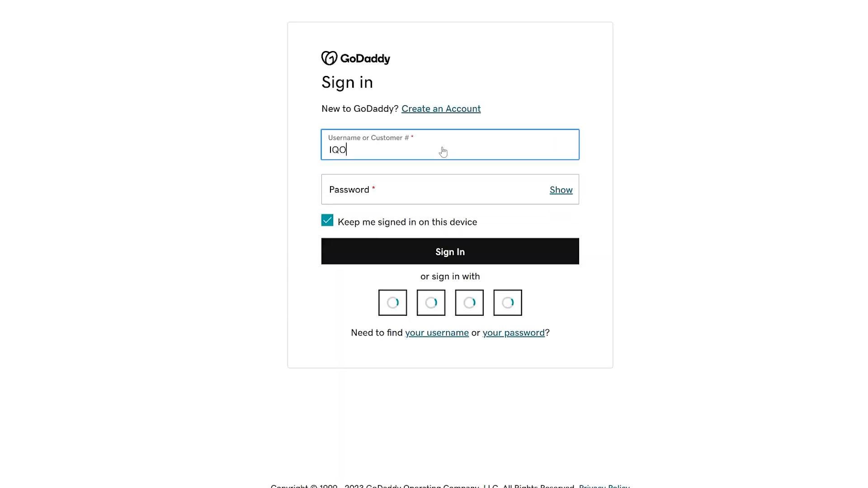
left_click(484, 253)
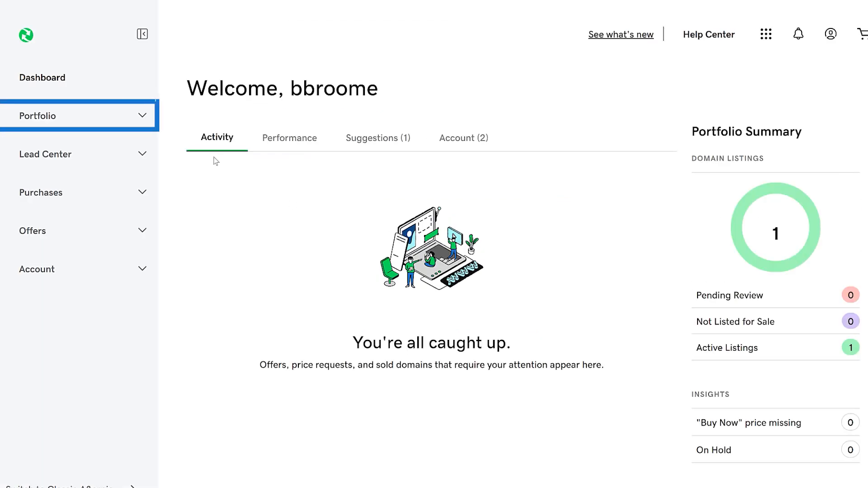
left_click(142, 117)
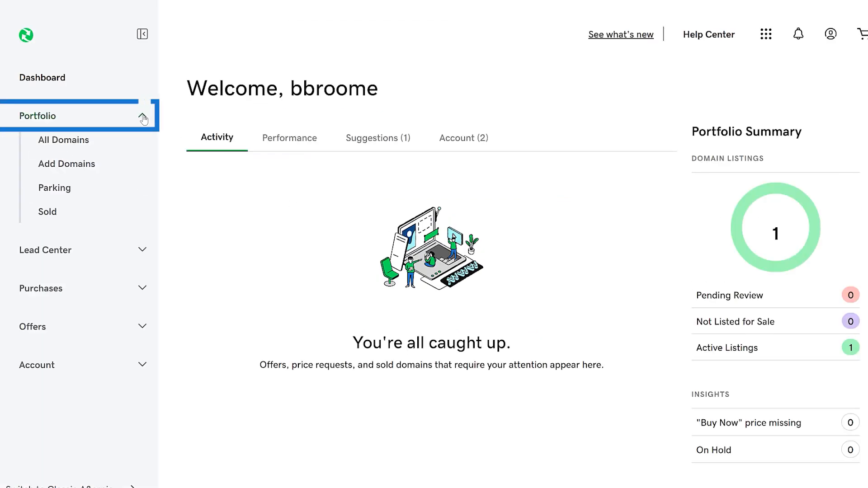
left_click(80, 141)
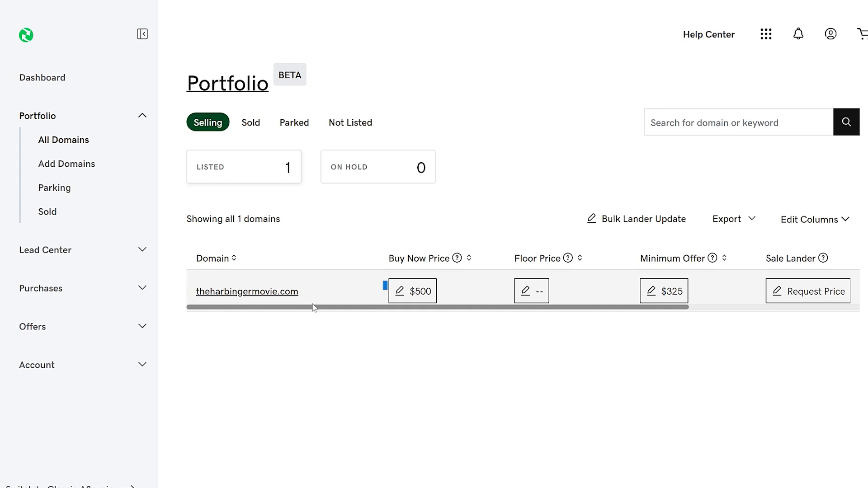
left_click(431, 296)
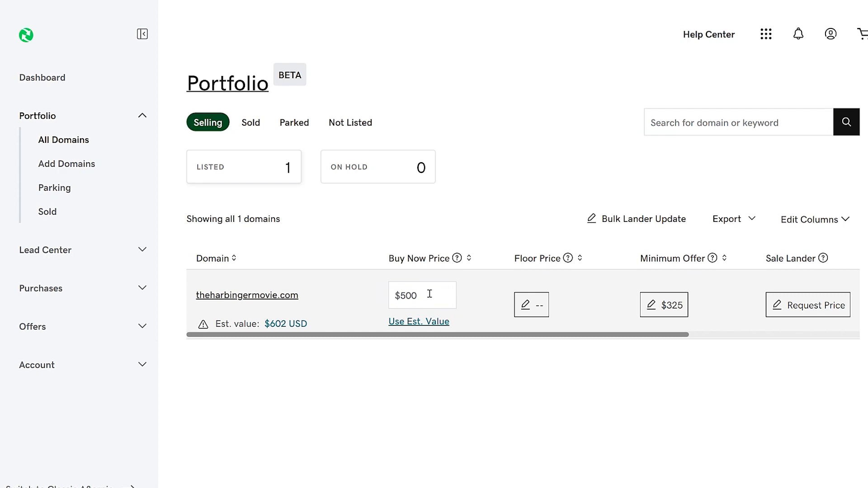
key("BackSpace")
type("50")
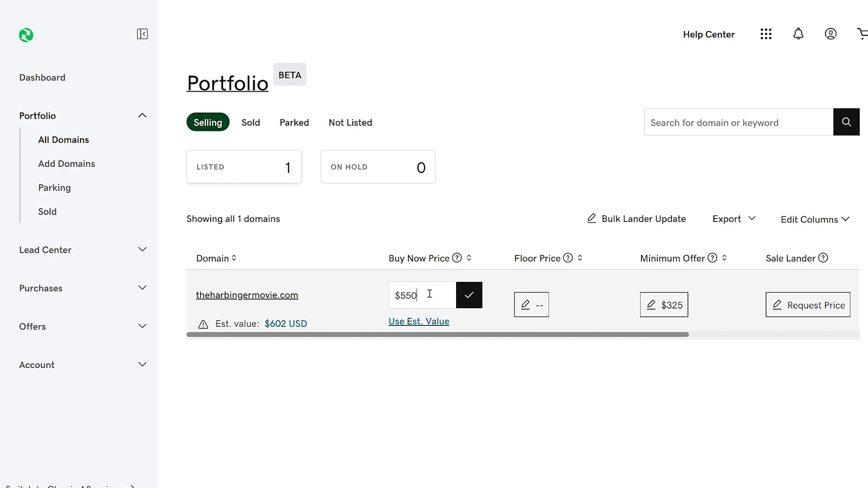
left_click(468, 295)
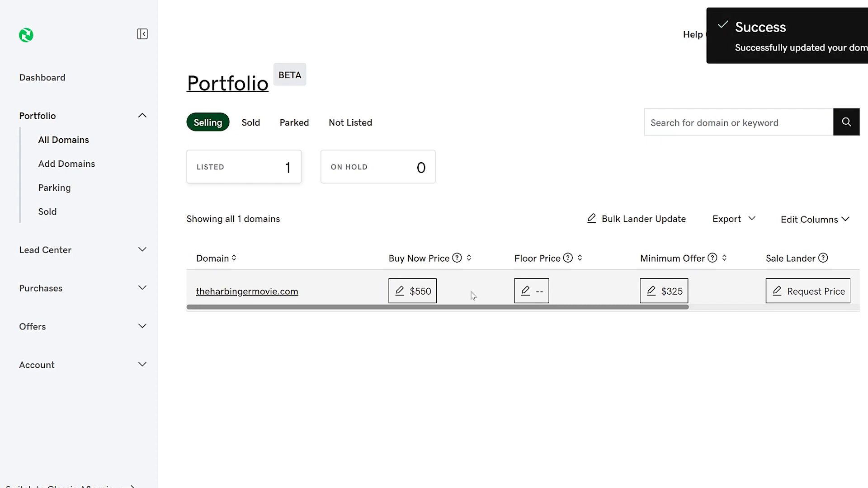
left_click_drag(473, 307, 679, 349)
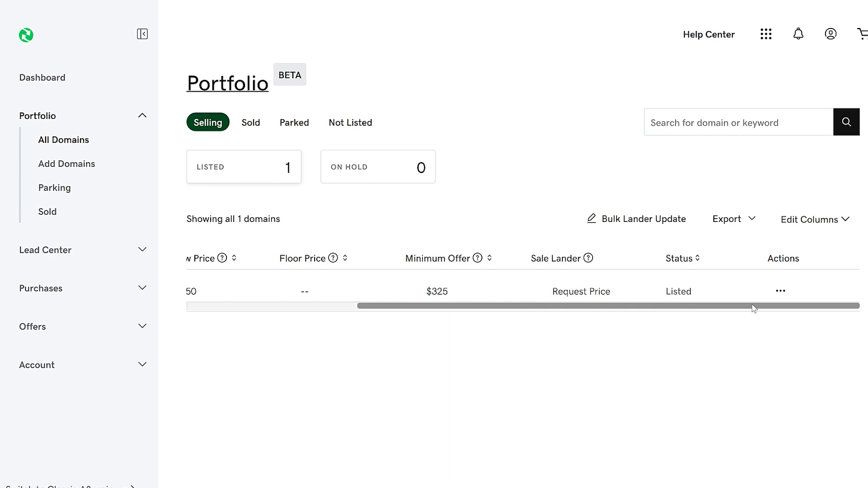
left_click(780, 290)
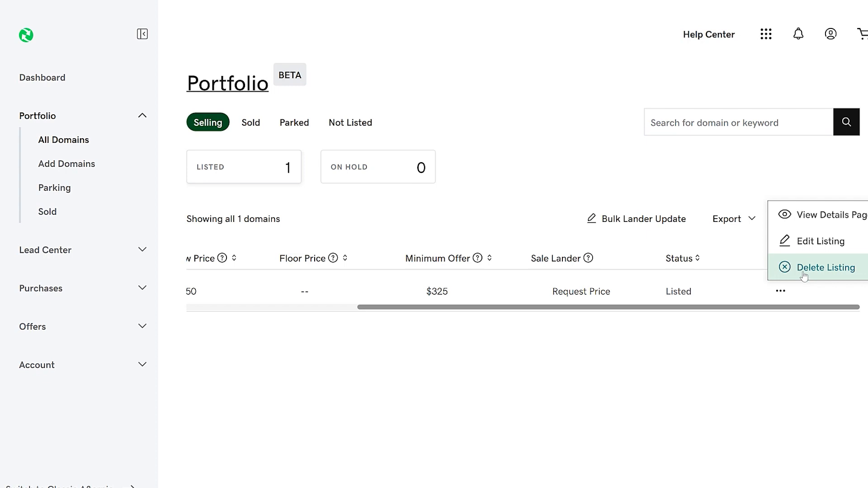
left_click(766, 327)
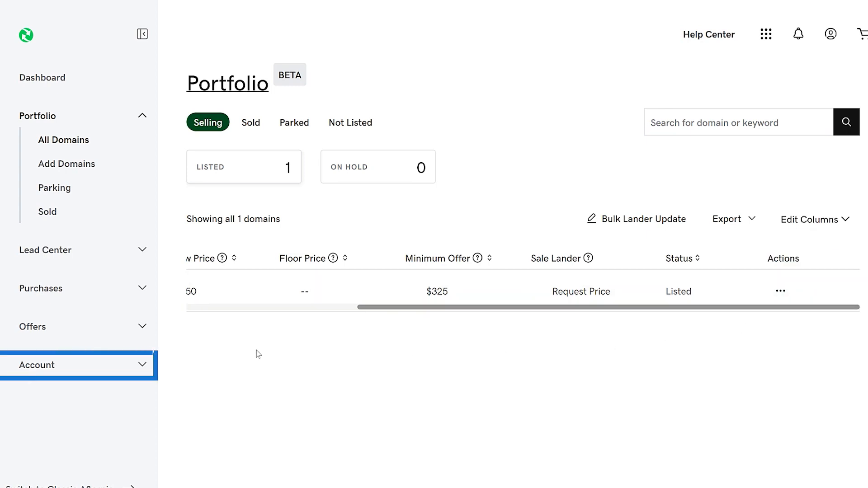
From Account Details, add a domain sale payment method nicknamed 'PayPal' and save it.
left_click(146, 372)
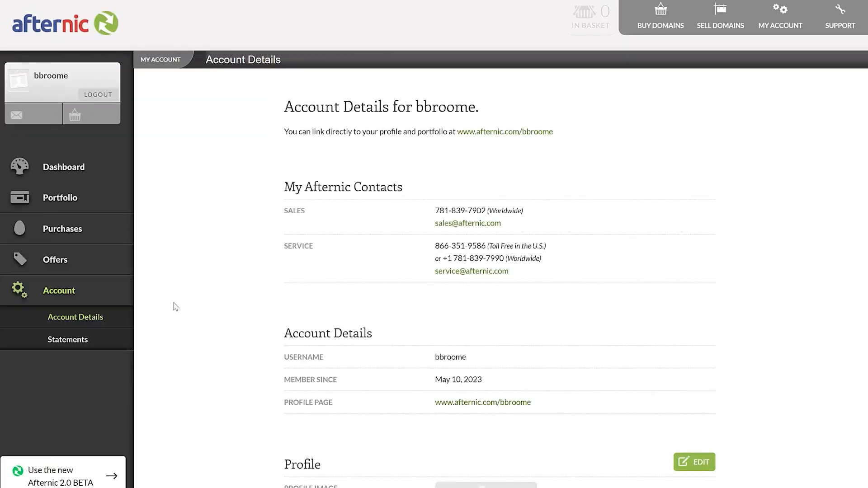
scroll(176, 307, "down", 15)
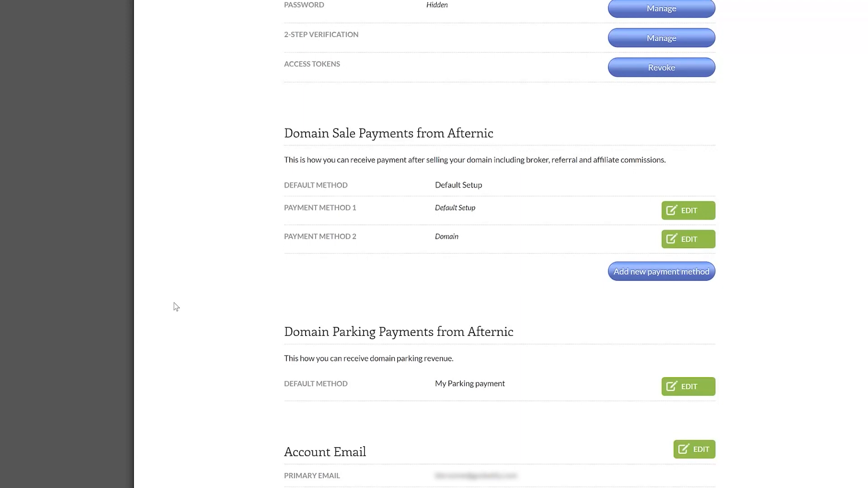
left_click(639, 272)
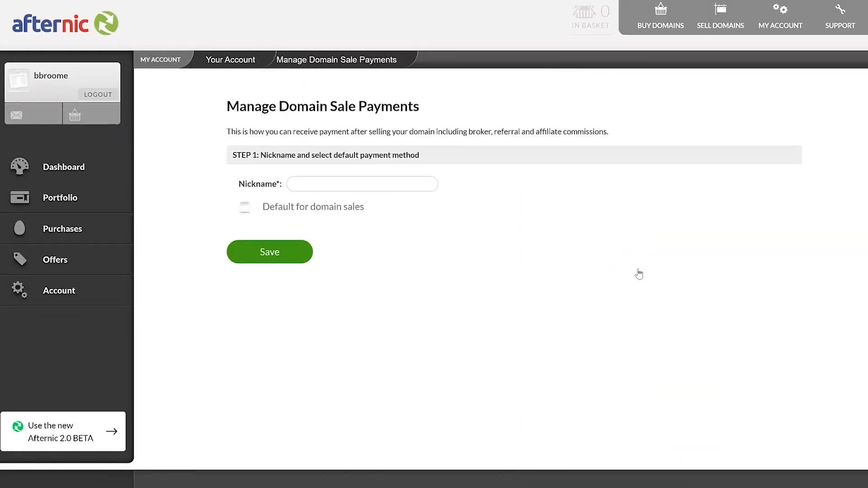
left_click(314, 184)
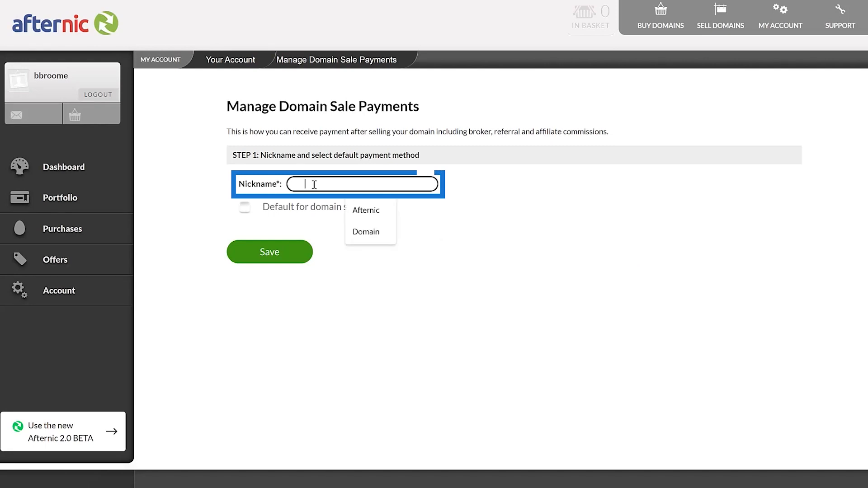
type("PayPal")
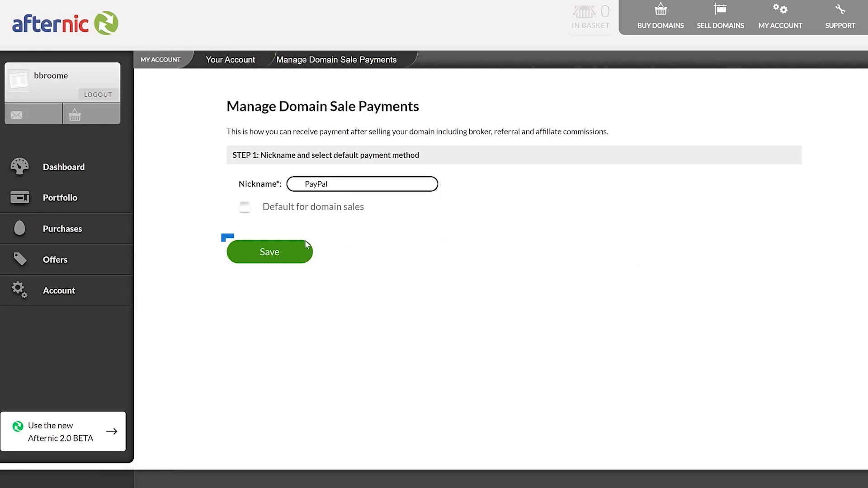
left_click(293, 255)
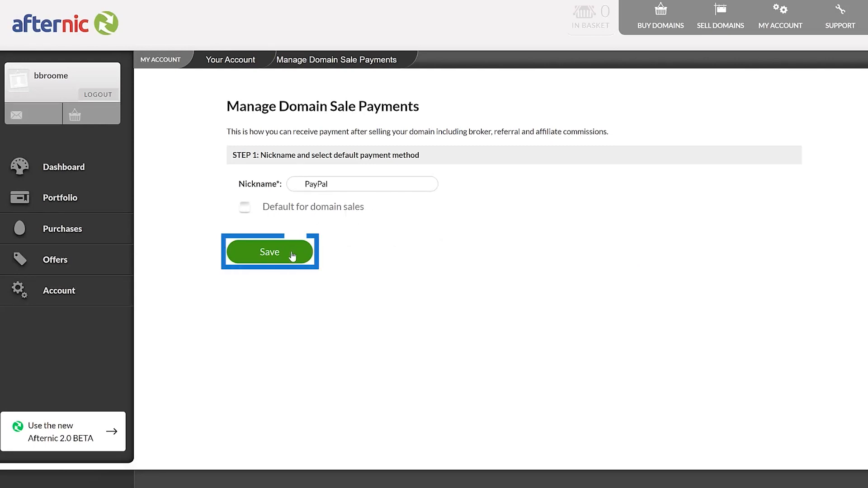
scroll(721, 316, "down", 5)
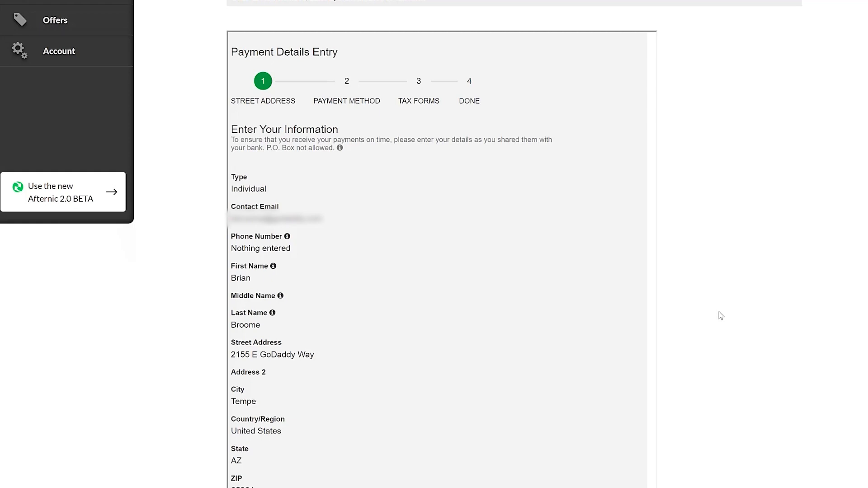
Continue past the Street Address step and select PayPal as the payment method.
scroll(721, 316, "down", 3)
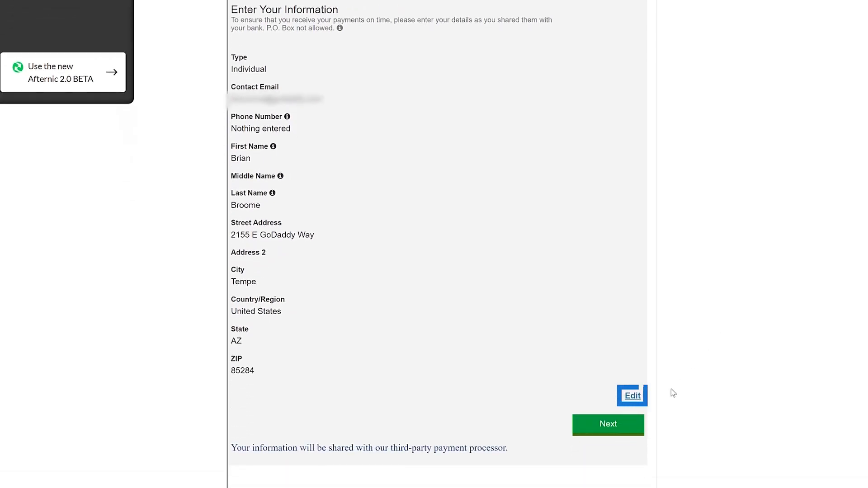
left_click(609, 429)
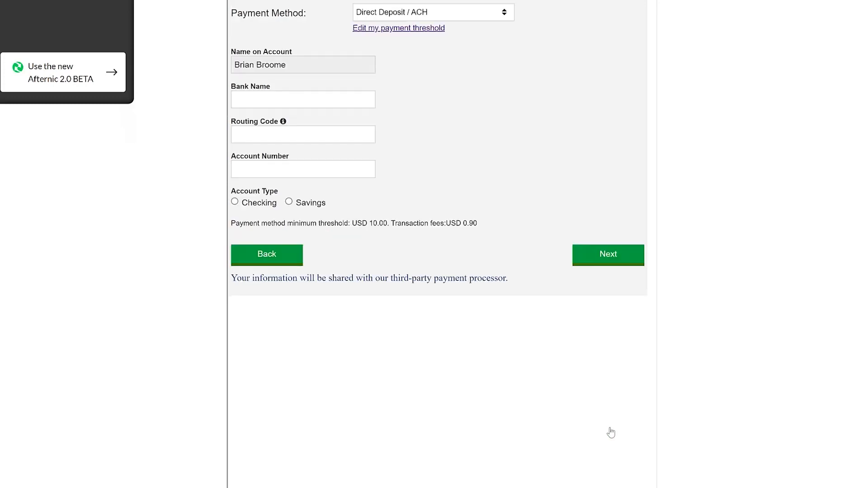
scroll(608, 425, "up", 3)
left_click(376, 133)
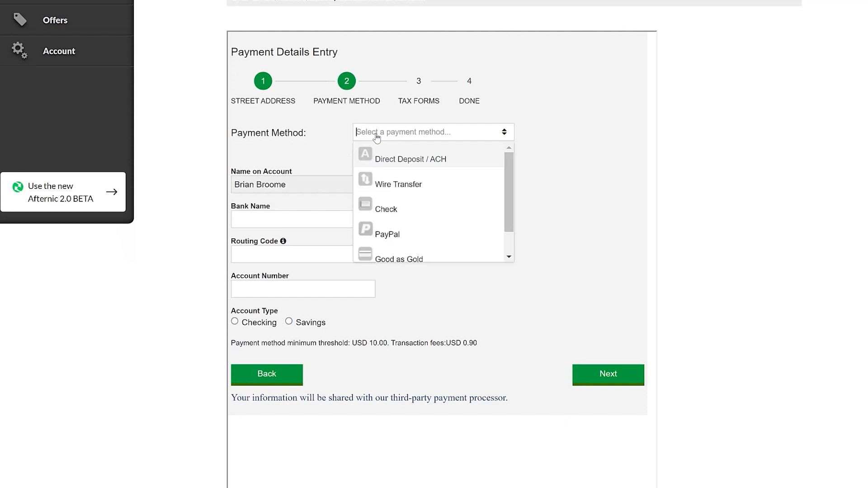
left_click(388, 234)
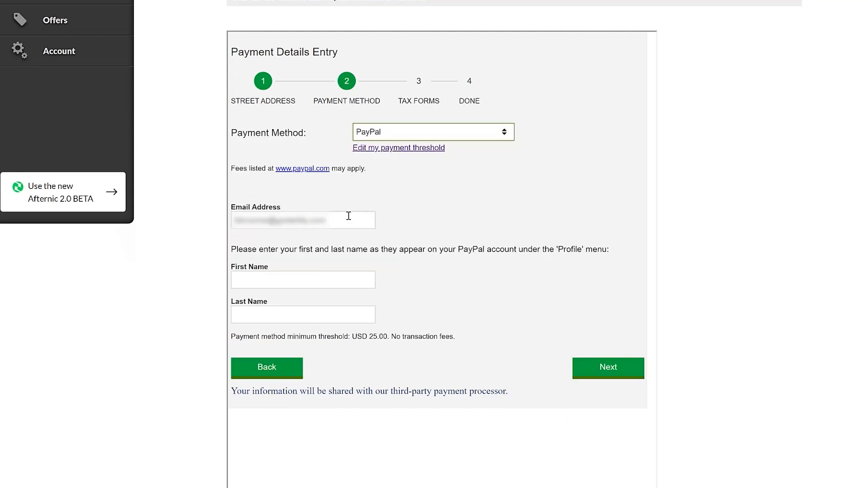
Enter the PayPal email and the account holder's first and last name, then continue to Tax Forms.
type(".com")
left_click(263, 278)
type("Brian")
left_click(266, 314)
type("Broome")
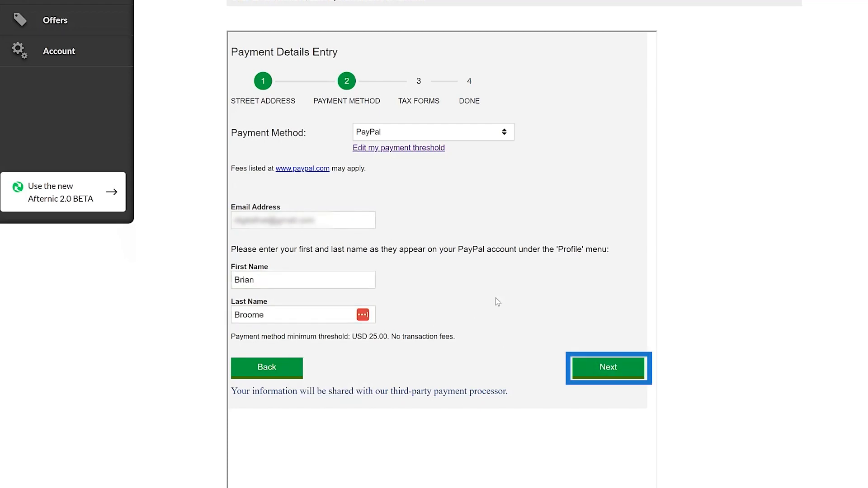
left_click(606, 368)
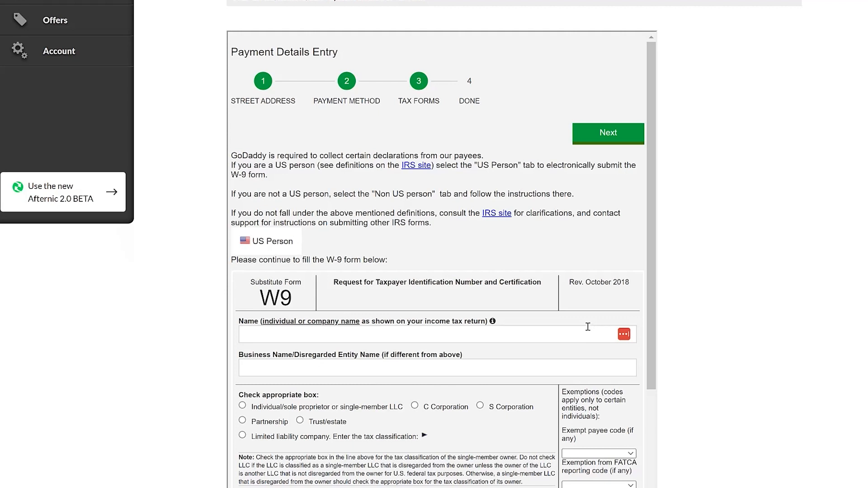
Enter the payee's full name in the W-9 Name field and submit the tax form.
scroll(588, 326, "down", 1)
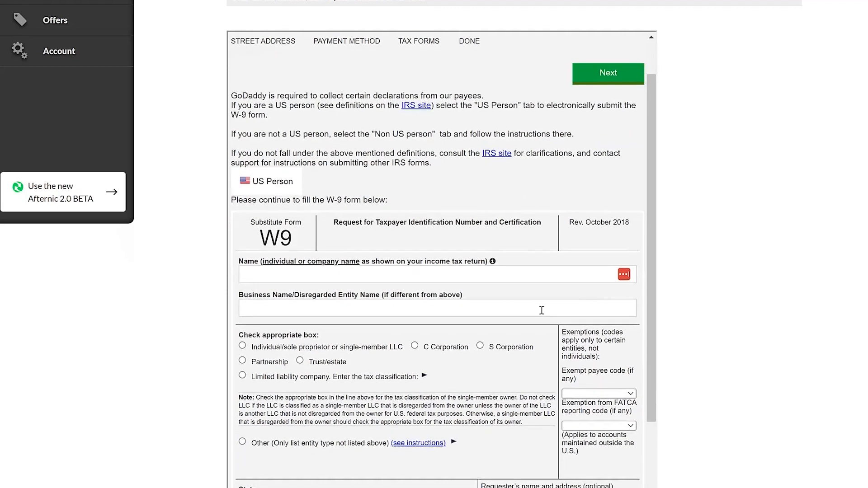
left_click(348, 274)
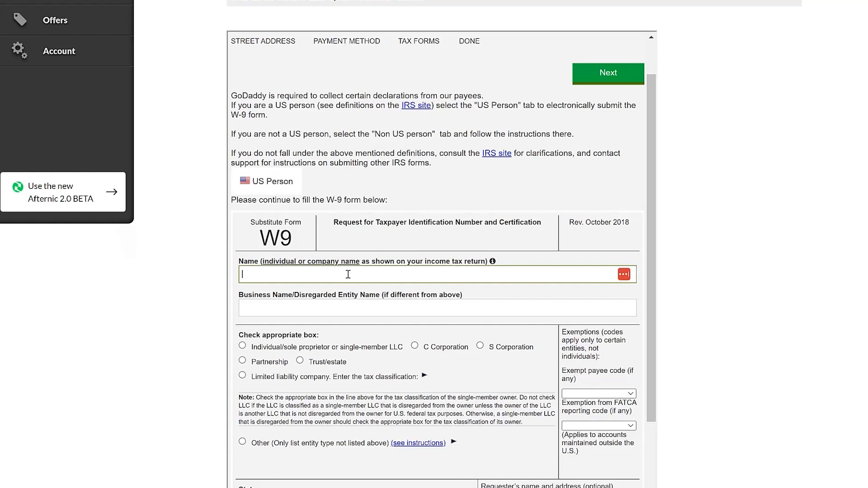
type("Brian Broome")
left_click(311, 304)
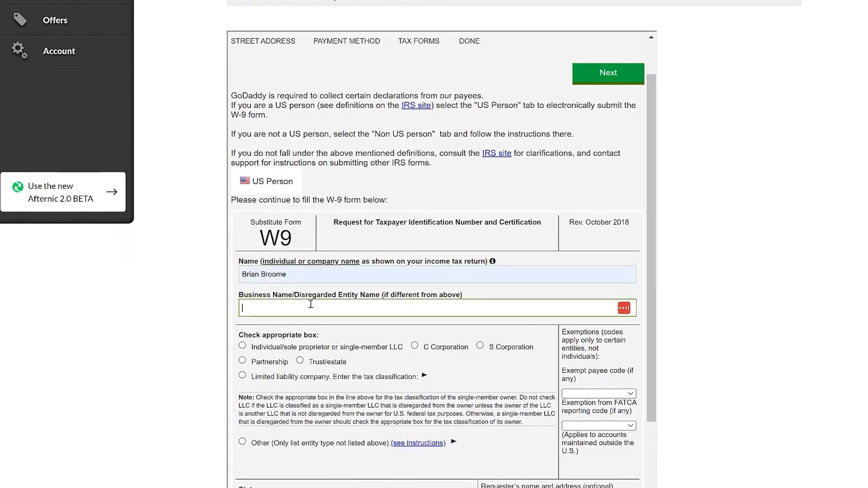
scroll(789, 371, "up", 4)
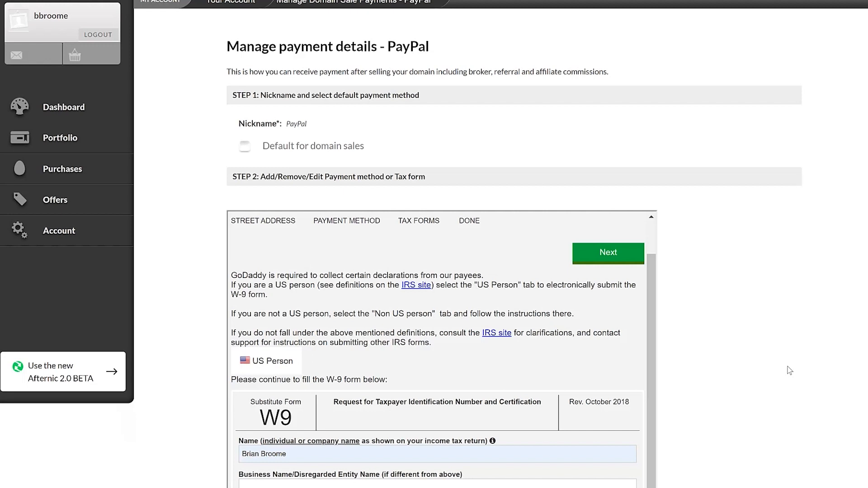
left_click(606, 259)
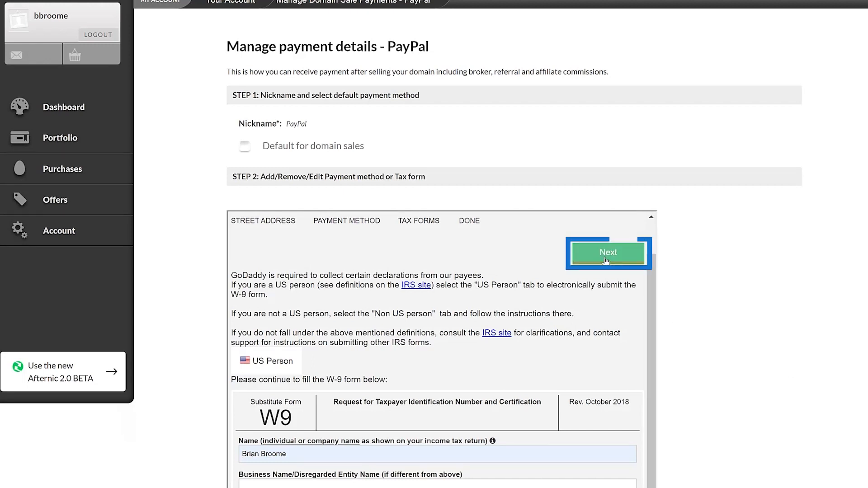